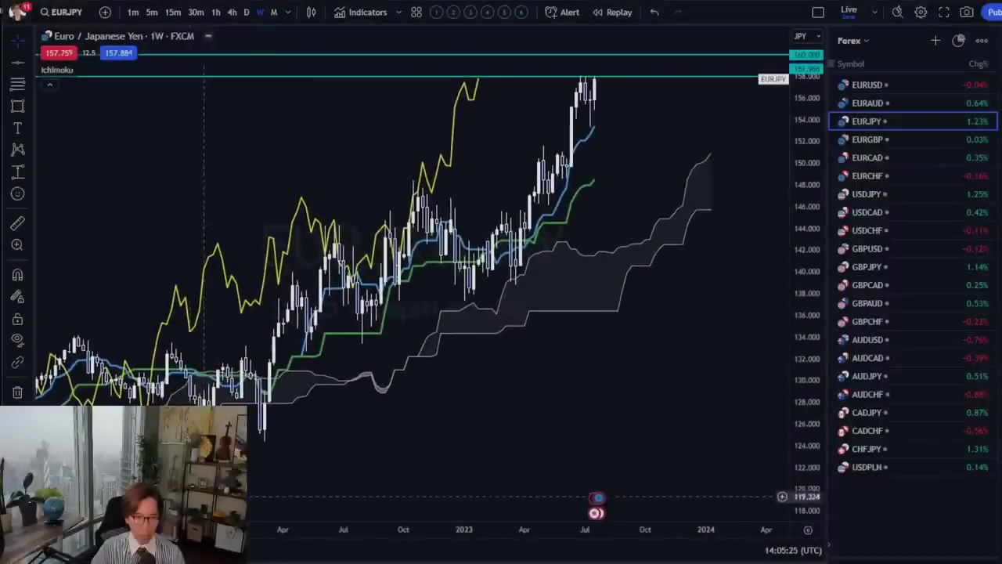
Switch the weekly Ichimoku chart from EURJPY to EURUSD and zoom onto the recent 2023 candles.
scroll(672, 314, "up", 2)
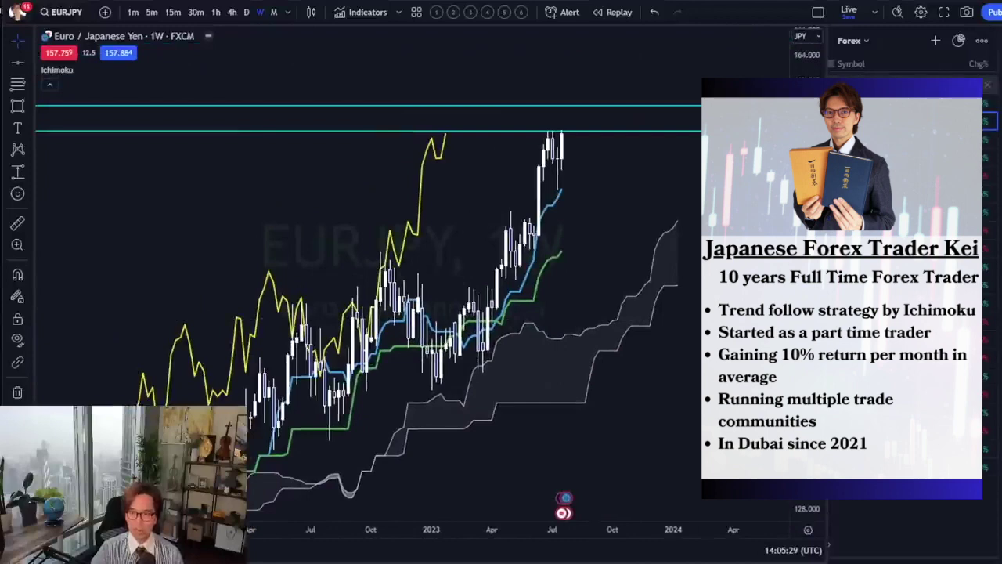
left_click(871, 85)
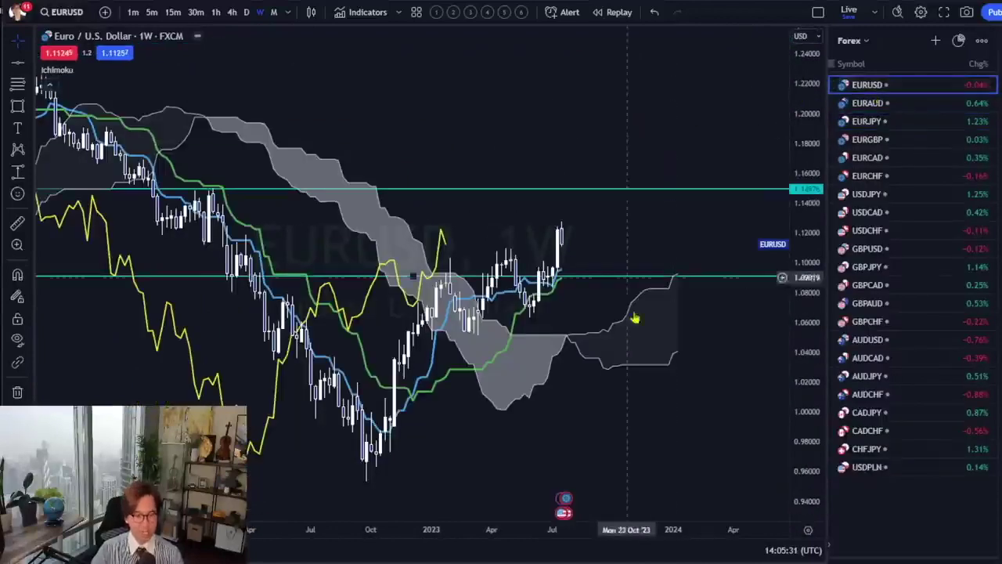
left_click_drag(647, 335, 718, 306)
left_click_drag(601, 531, 515, 534)
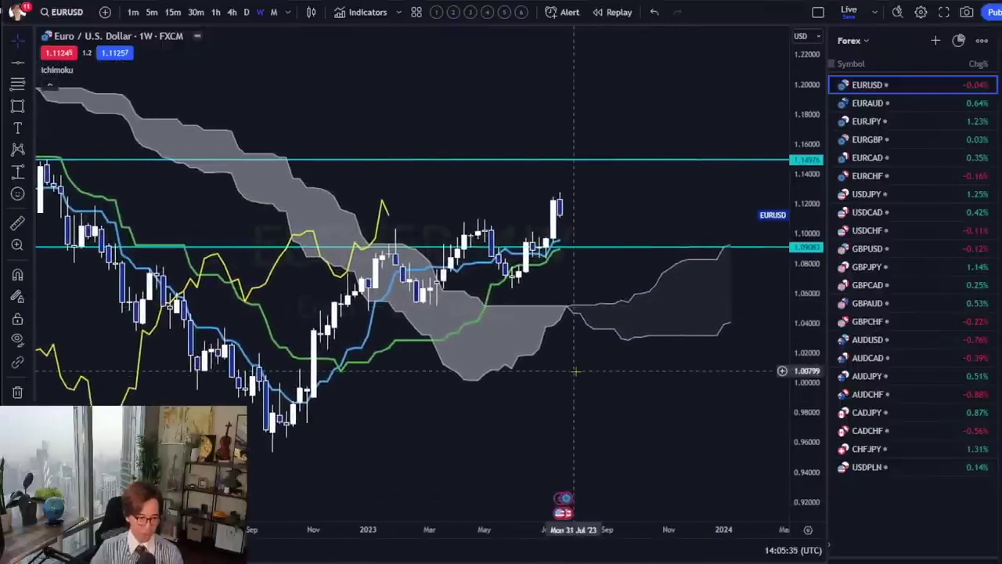
left_click_drag(564, 392, 586, 403)
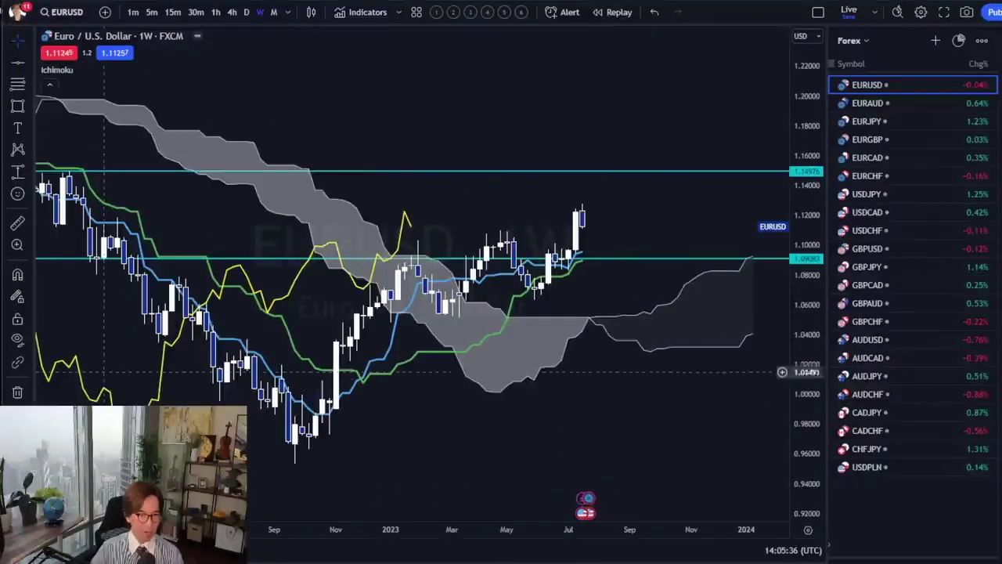
Draw a red freehand zigzag over the 2023 rise and pullback, plus a red line across the earlier high.
left_click(462, 292)
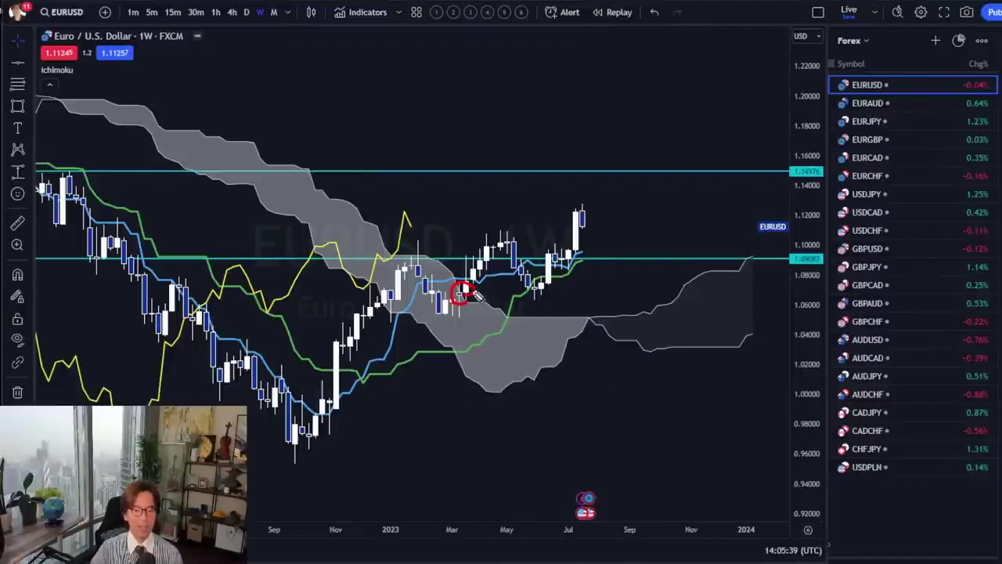
mouse_move(451, 307)
left_mouse_down()
mouse_move(505, 241)
mouse_move(546, 298)
mouse_move(583, 216)
left_mouse_up()
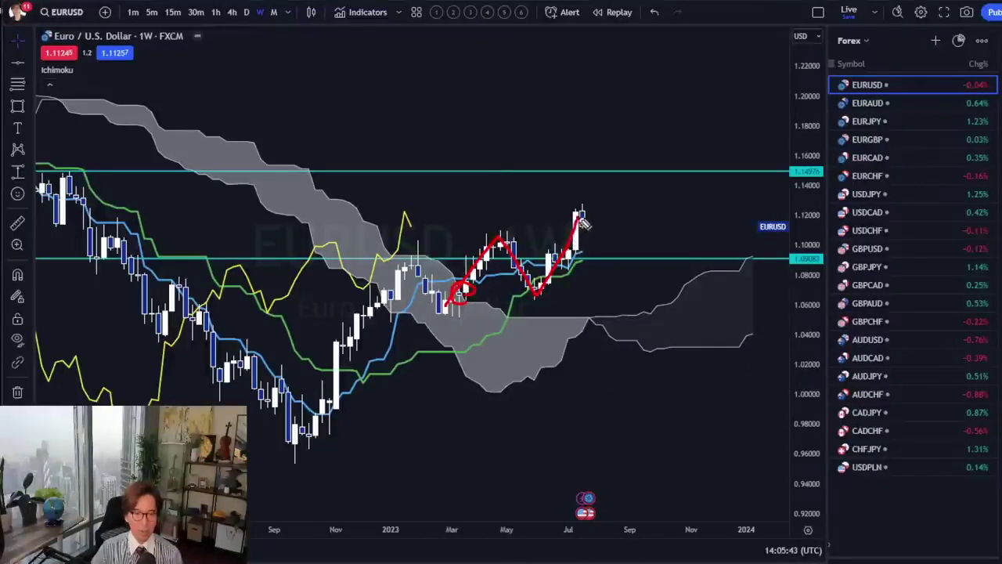
left_click_drag(474, 230, 600, 232)
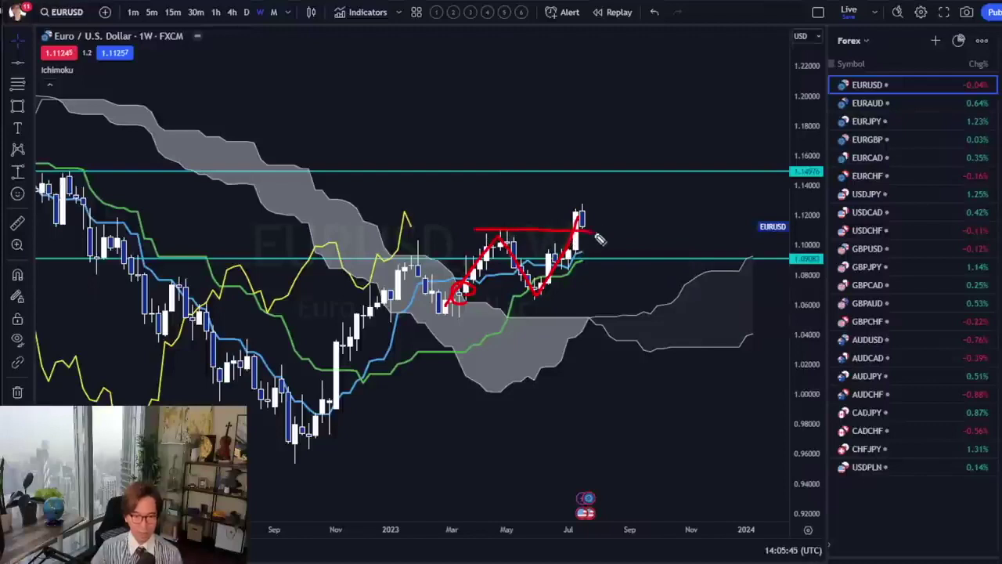
Clear the sketch, circle the March 2023 candles in red, and handwrite 'Sanyaku' above them.
key("Escape")
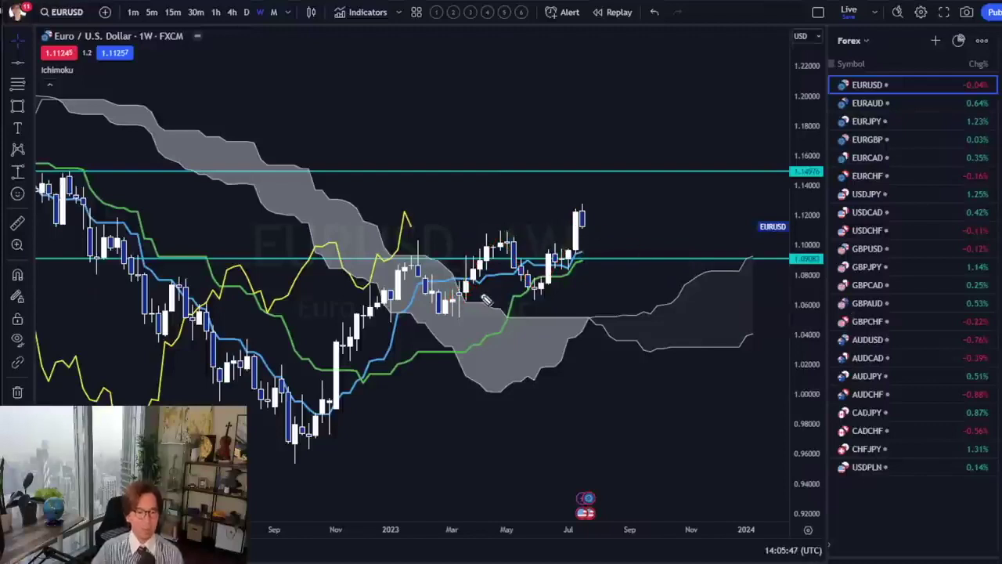
mouse_move(463, 278)
left_mouse_down()
mouse_move(453, 296)
mouse_move(473, 302)
mouse_move(466, 278)
mouse_move(500, 127)
left_mouse_up()
mouse_move(526, 77)
left_mouse_down()
mouse_move(485, 90)
mouse_move(483, 107)
mouse_move(547, 94)
mouse_move(577, 107)
mouse_move(567, 132)
left_mouse_up()
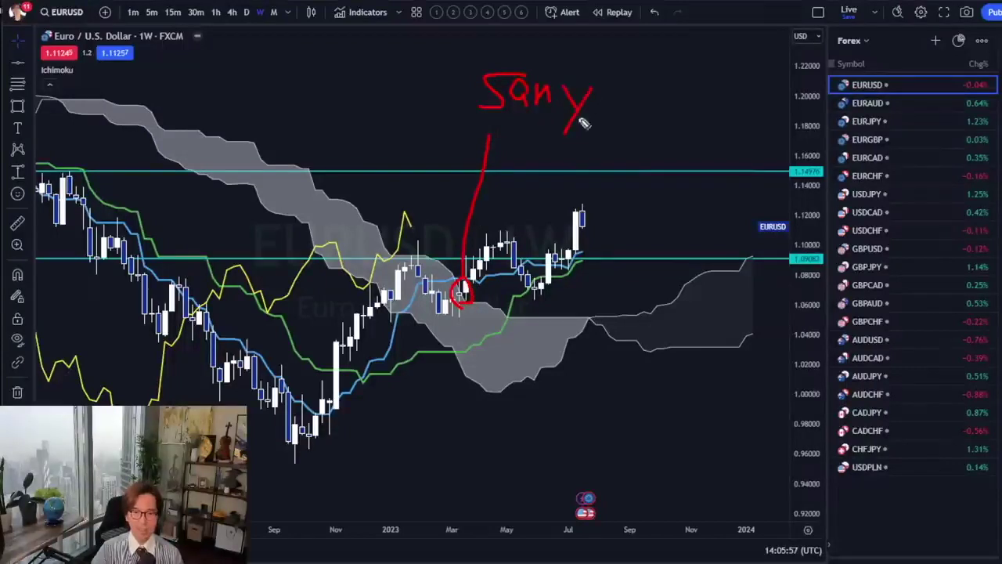
left_click_drag(613, 85, 620, 107)
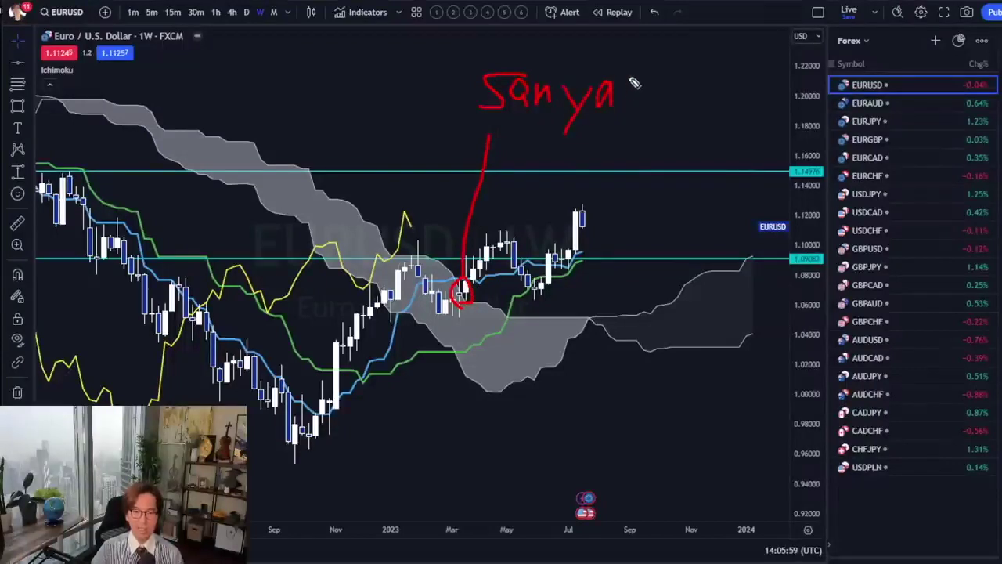
mouse_move(630, 52)
left_mouse_down()
mouse_move(631, 105)
mouse_move(642, 112)
left_mouse_up()
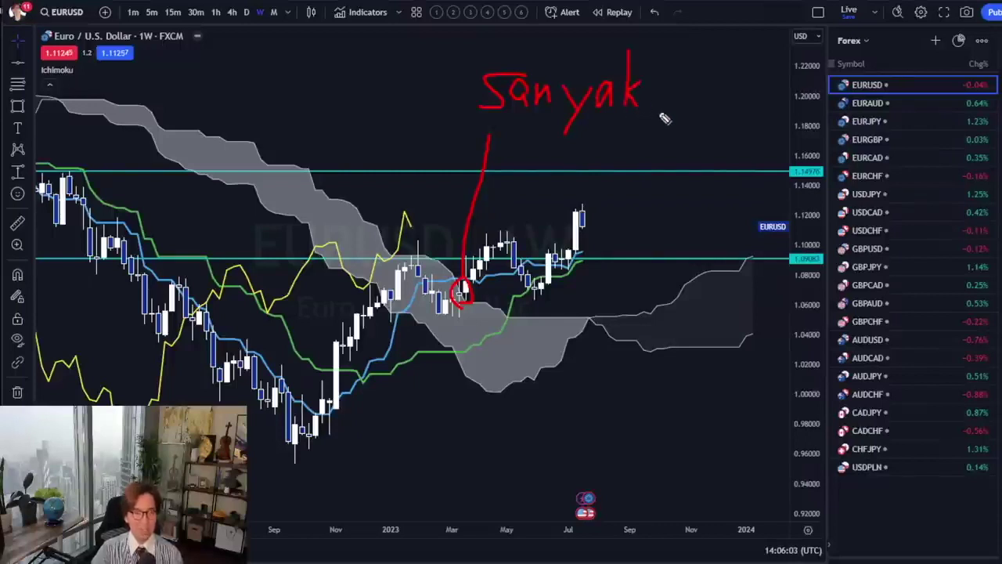
left_click_drag(656, 77, 673, 111)
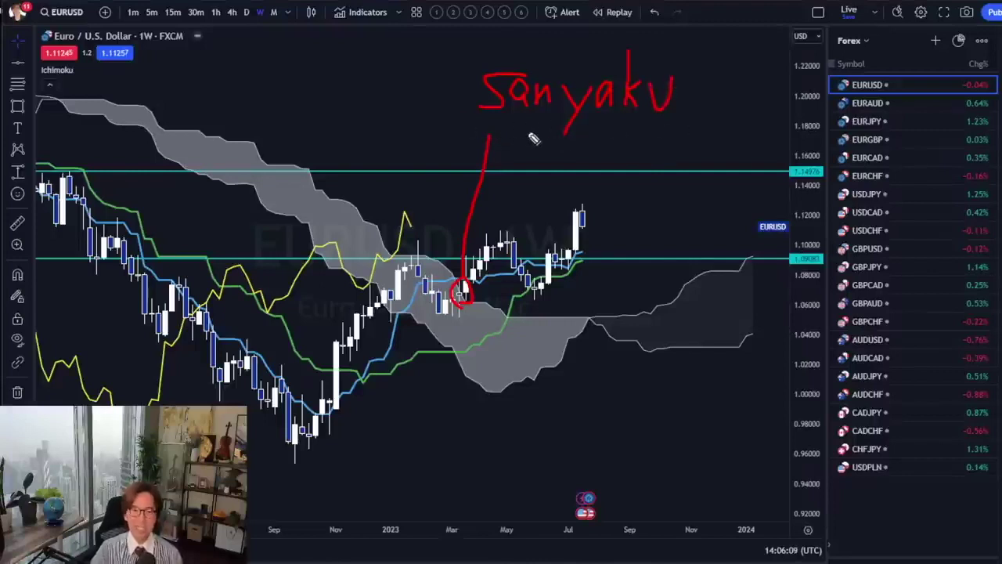
Underline 'Sanyaku' in red and write a 3 above it.
left_click_drag(474, 115, 564, 112)
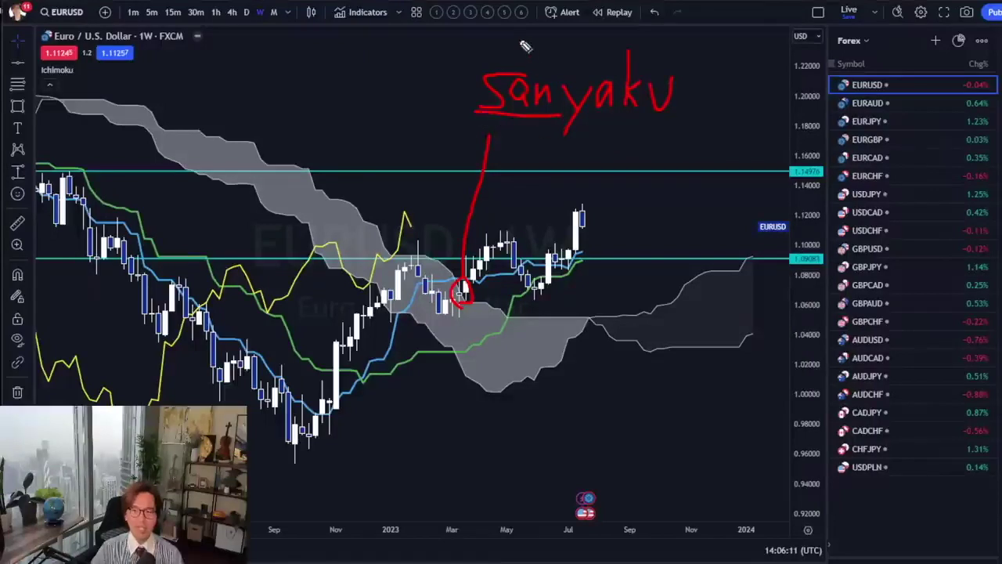
mouse_move(515, 32)
left_mouse_down()
mouse_move(533, 35)
mouse_move(509, 65)
left_mouse_up()
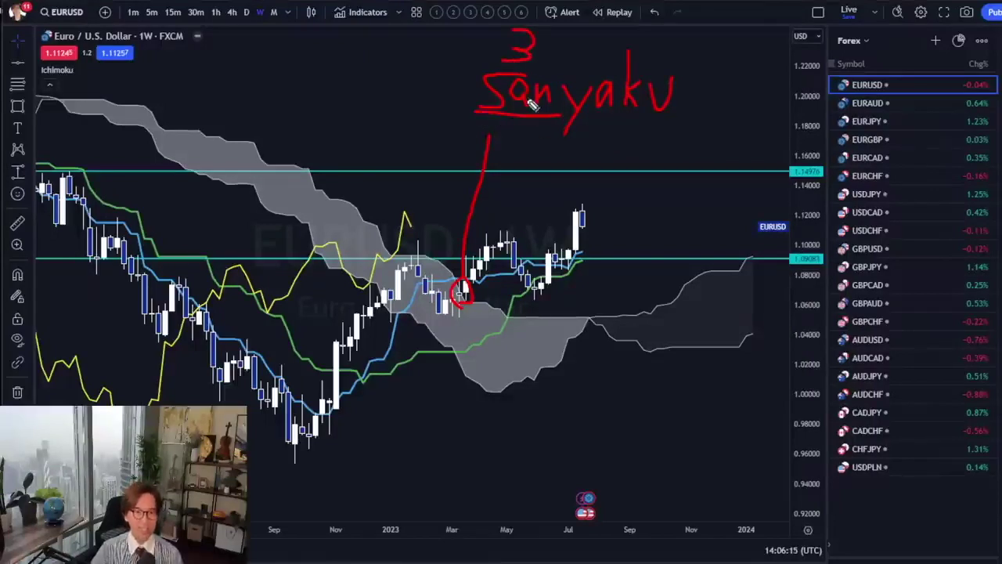
left_click_drag(565, 123, 675, 124)
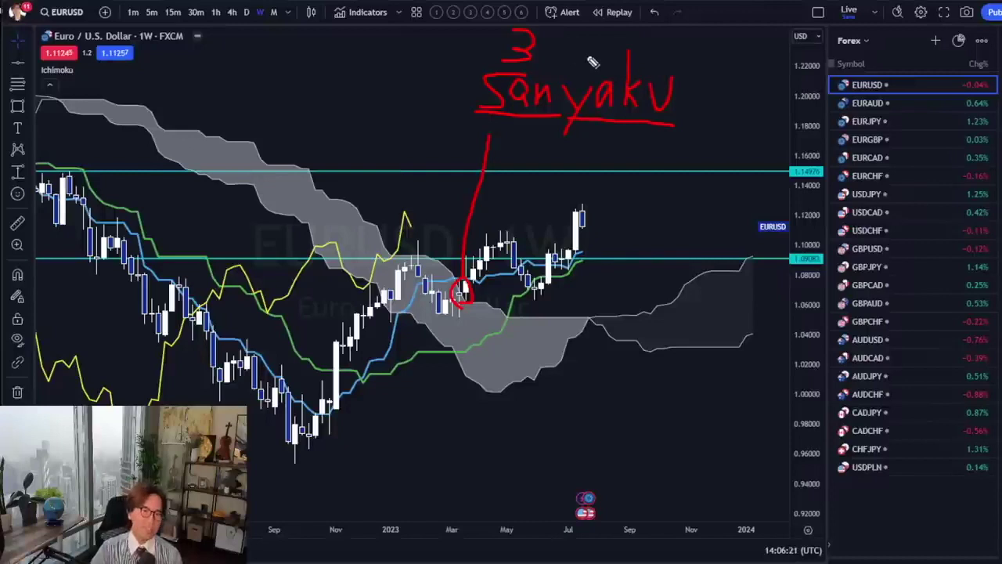
Write a red 5 above Sanyaku and handwrite 'kouten' to its right.
left_click_drag(612, 33, 597, 47)
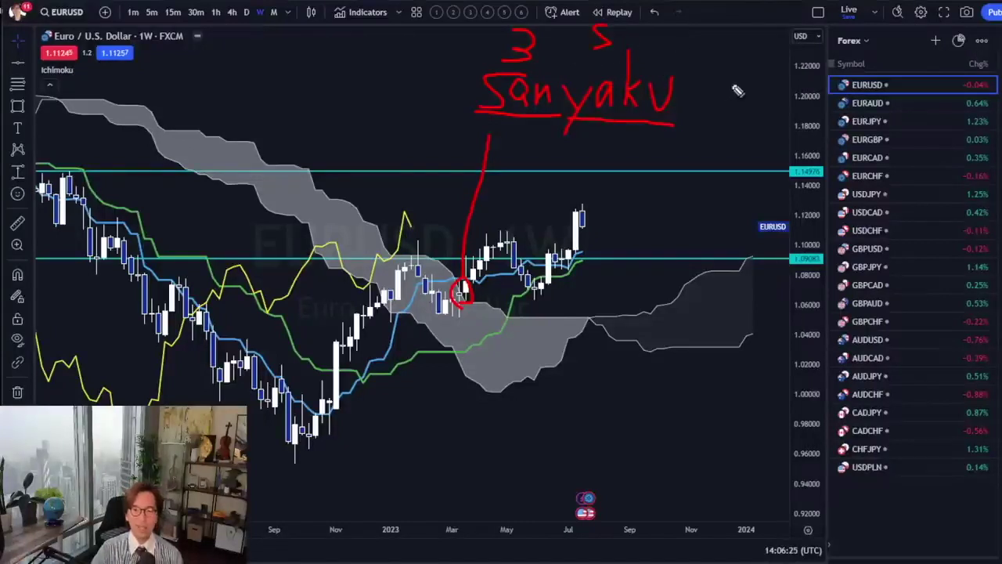
mouse_move(719, 47)
left_mouse_down()
mouse_move(718, 104)
mouse_move(766, 89)
mouse_move(779, 107)
left_mouse_up()
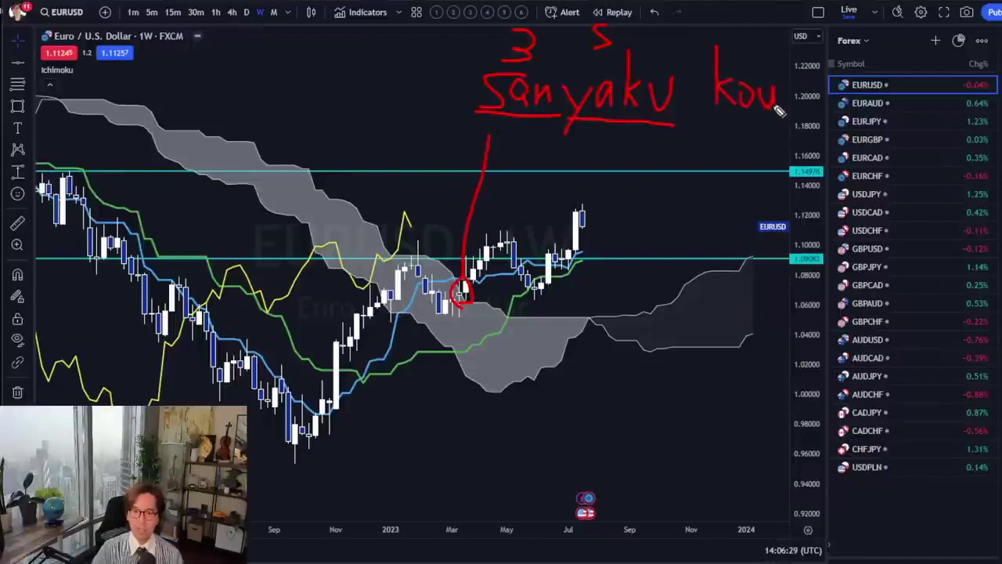
mouse_move(793, 61)
left_mouse_down()
mouse_move(794, 111)
mouse_move(818, 91)
mouse_move(826, 108)
mouse_move(835, 79)
mouse_move(849, 110)
left_mouse_up()
Underline 'kouten' in red and write a B above it.
left_click_drag(709, 125, 847, 119)
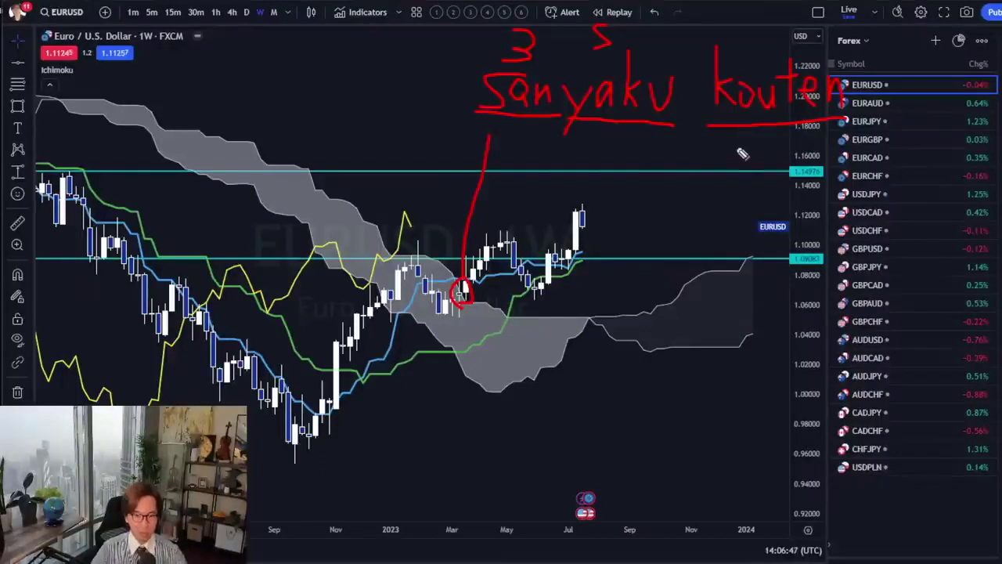
left_click_drag(768, 25, 766, 67)
mouse_move(773, 30)
left_mouse_down()
mouse_move(802, 66)
mouse_move(777, 78)
left_mouse_up()
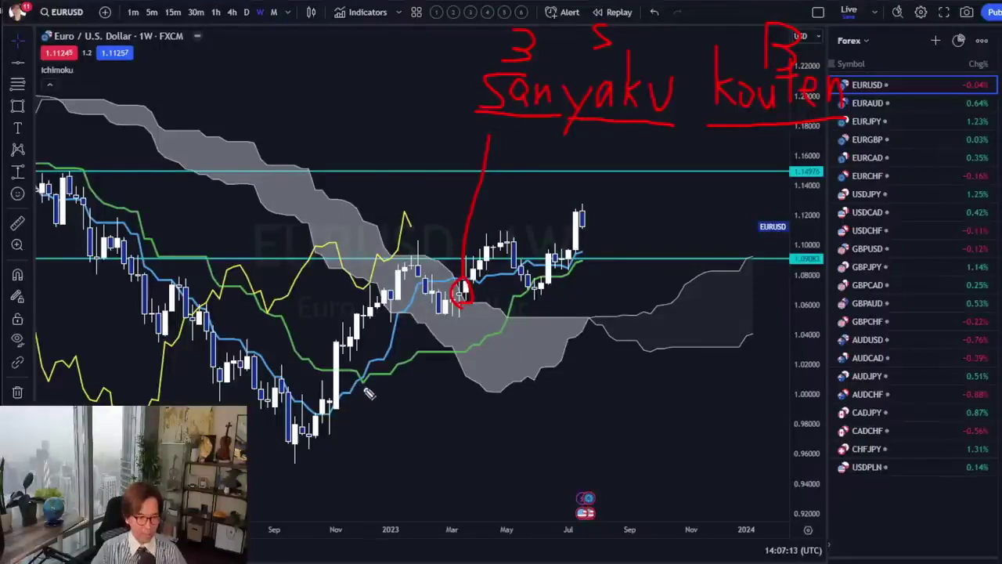
Circle the November–December and October crossovers in red and thicken the March circle.
mouse_move(373, 403)
left_mouse_down()
mouse_move(338, 385)
mouse_move(395, 367)
mouse_move(388, 391)
left_mouse_up()
left_click_drag(210, 327, 221, 323)
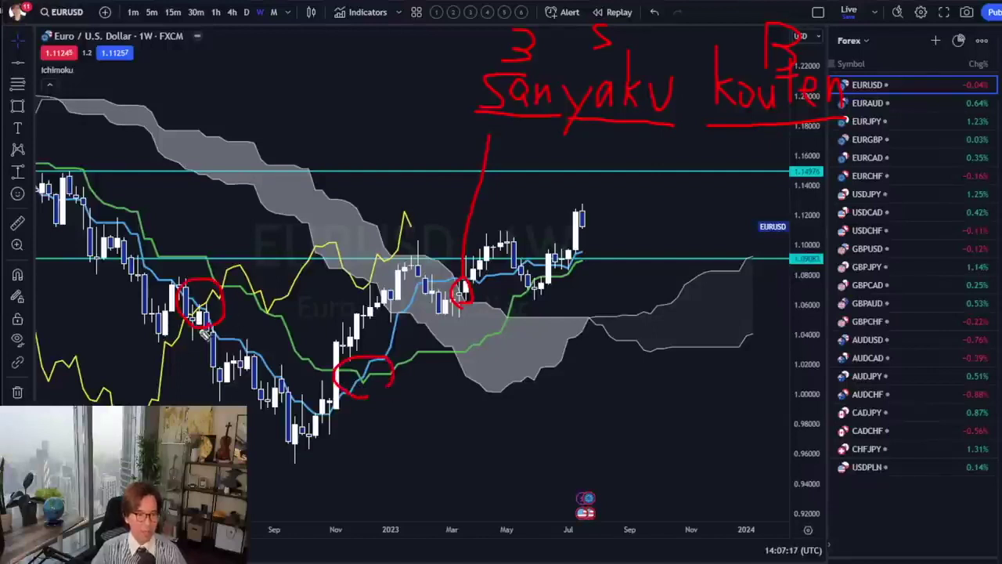
mouse_move(461, 308)
left_mouse_down()
mouse_move(471, 310)
mouse_move(464, 282)
mouse_move(456, 307)
mouse_move(470, 288)
left_mouse_up()
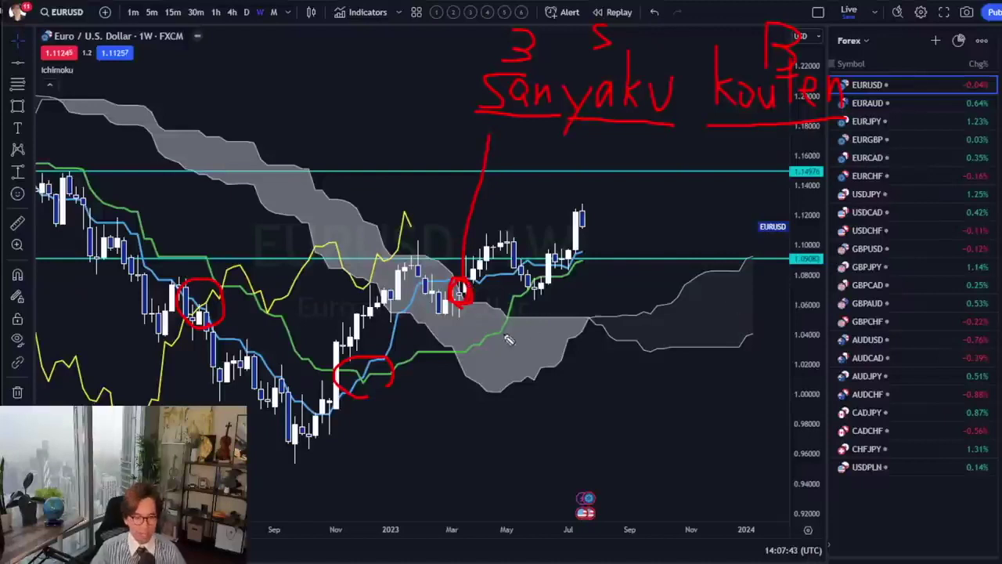
Sketch red projected swings and a loop at the cloud's top edge, then erase the swings on the right.
mouse_move(456, 361)
left_mouse_down()
mouse_move(549, 271)
mouse_move(611, 395)
mouse_move(676, 337)
mouse_move(746, 362)
mouse_move(758, 337)
left_mouse_up()
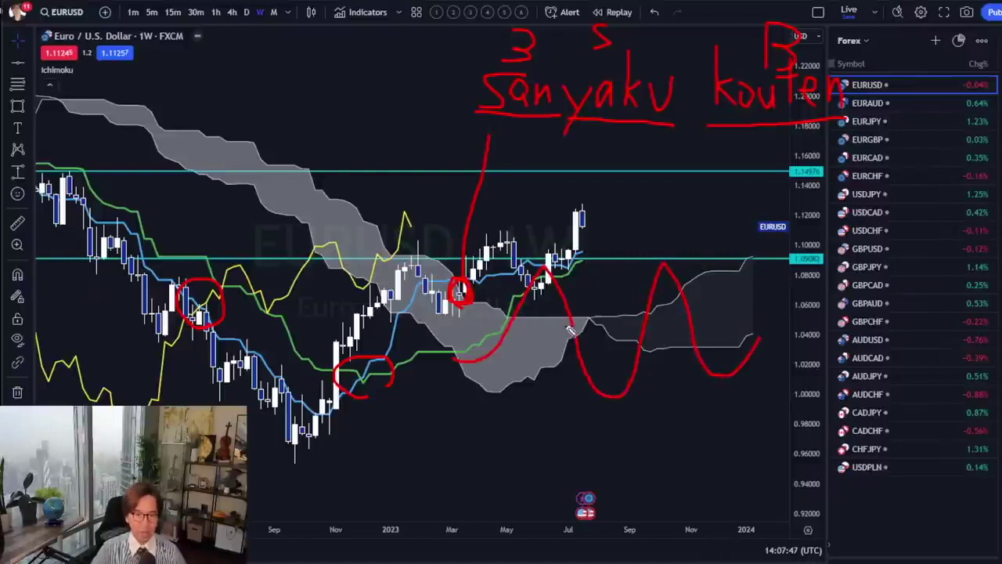
mouse_move(524, 328)
left_mouse_down()
mouse_move(509, 323)
mouse_move(593, 323)
mouse_move(579, 349)
mouse_move(634, 359)
mouse_move(656, 311)
mouse_move(705, 356)
left_mouse_up()
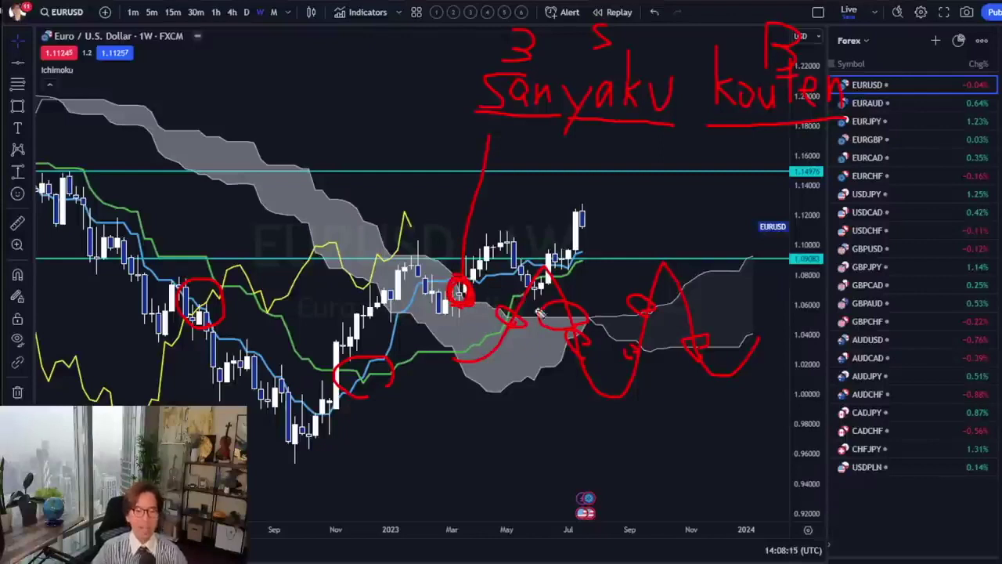
mouse_move(536, 344)
left_mouse_down()
mouse_move(584, 333)
mouse_move(683, 356)
mouse_move(620, 390)
mouse_move(636, 356)
mouse_move(578, 322)
mouse_move(601, 362)
left_mouse_up()
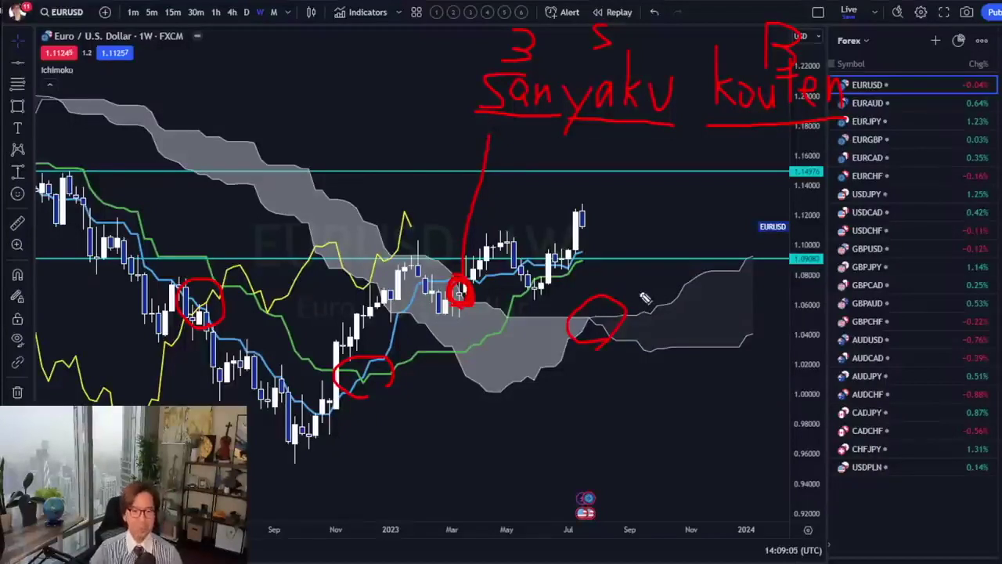
Clear all notes, re-circle the March, November–December and October crossovers, and trace a red zigzag to the latest candle.
key("e")
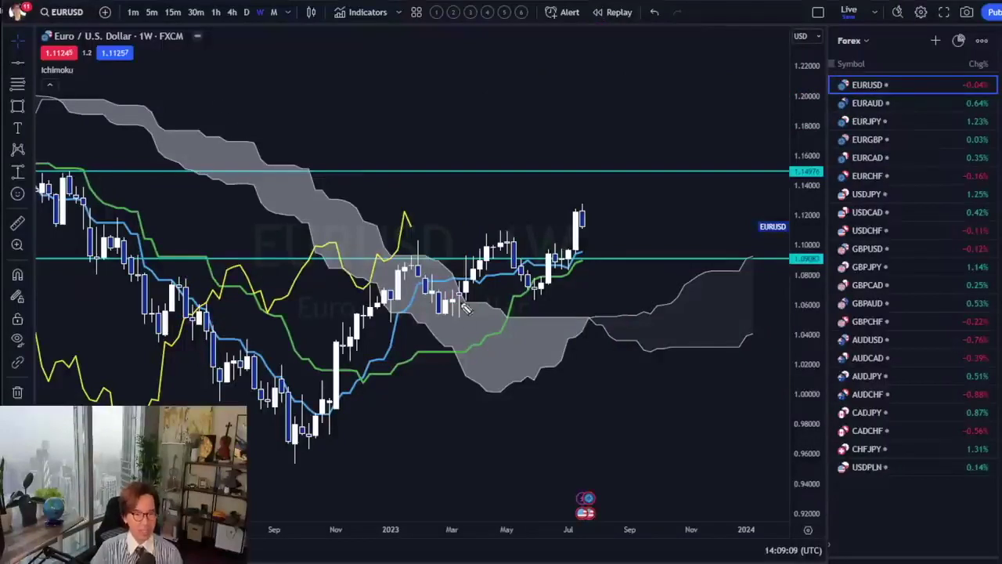
mouse_move(453, 309)
left_mouse_down()
mouse_move(473, 296)
mouse_move(451, 279)
mouse_move(466, 309)
left_mouse_up()
mouse_move(373, 383)
left_mouse_down()
mouse_move(343, 362)
mouse_move(350, 395)
mouse_move(388, 372)
left_mouse_up()
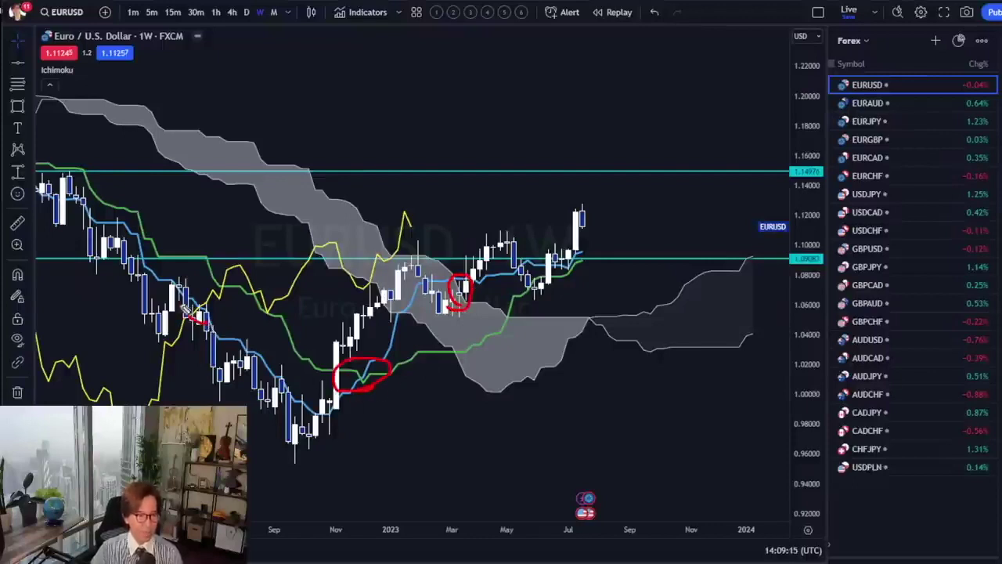
left_click_drag(191, 307, 231, 323)
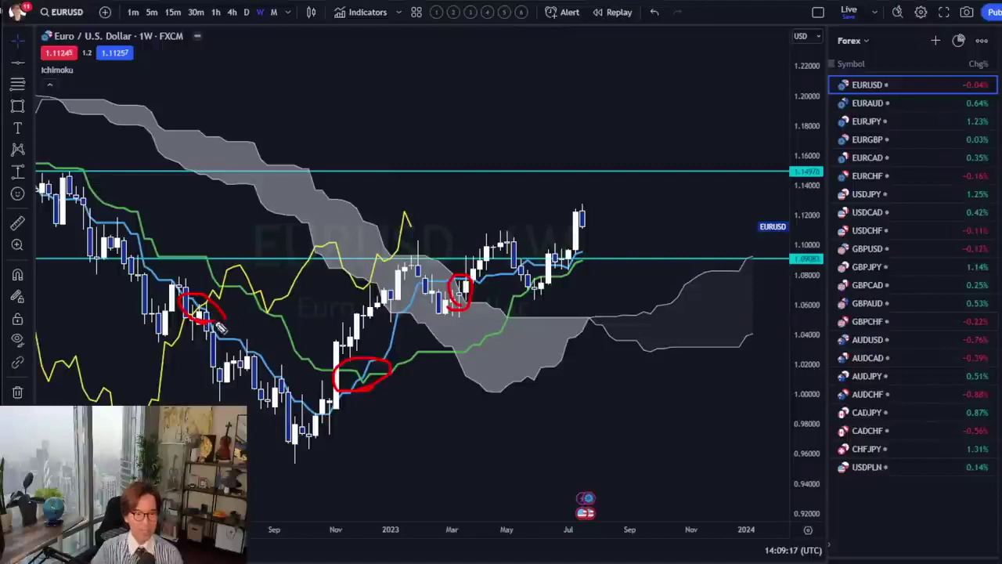
mouse_move(461, 302)
left_mouse_down()
mouse_move(502, 241)
mouse_move(539, 290)
mouse_move(584, 216)
left_mouse_up()
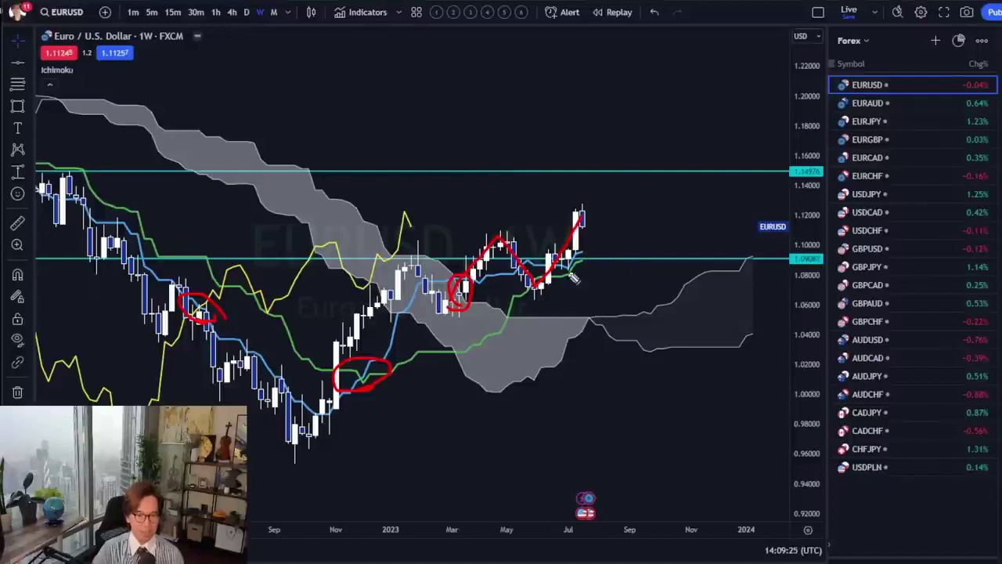
Clear the red notes and drag the lower cyan level up from about 1.09 to about 1.11.
key("Escape")
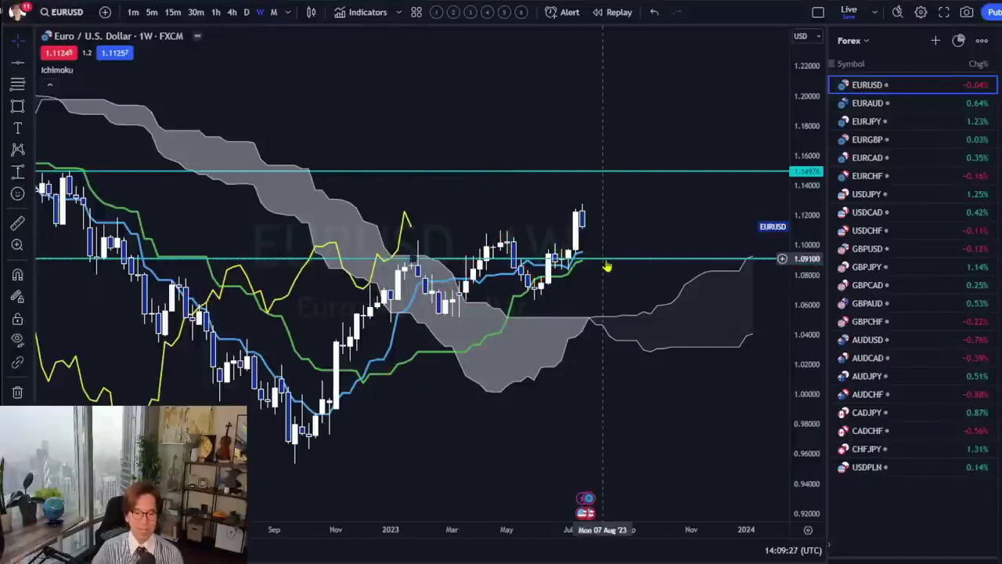
left_click_drag(605, 259, 560, 229)
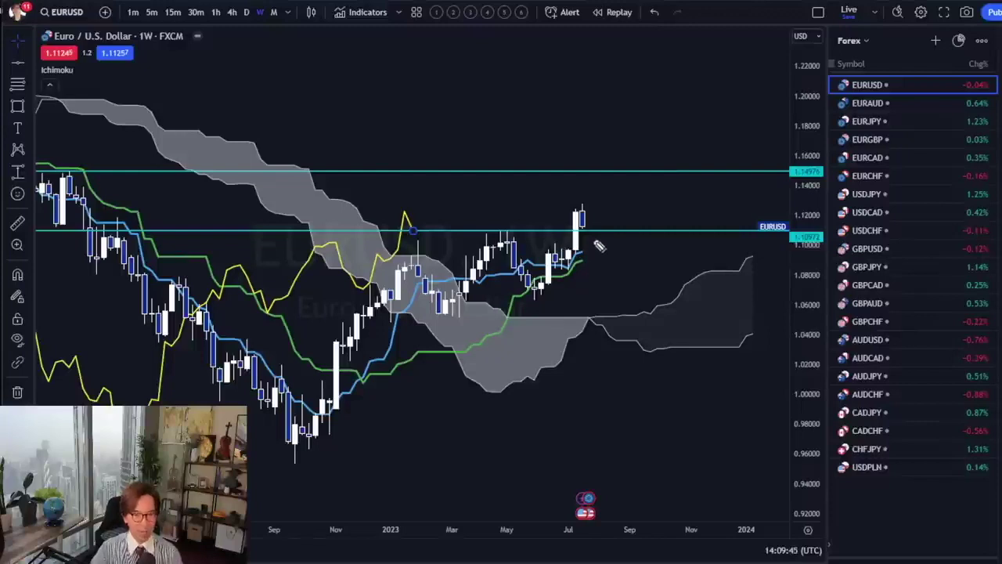
Draw a red arrow from the latest candle toward 1.1497 and dash that level in red.
left_click_drag(590, 226, 616, 189)
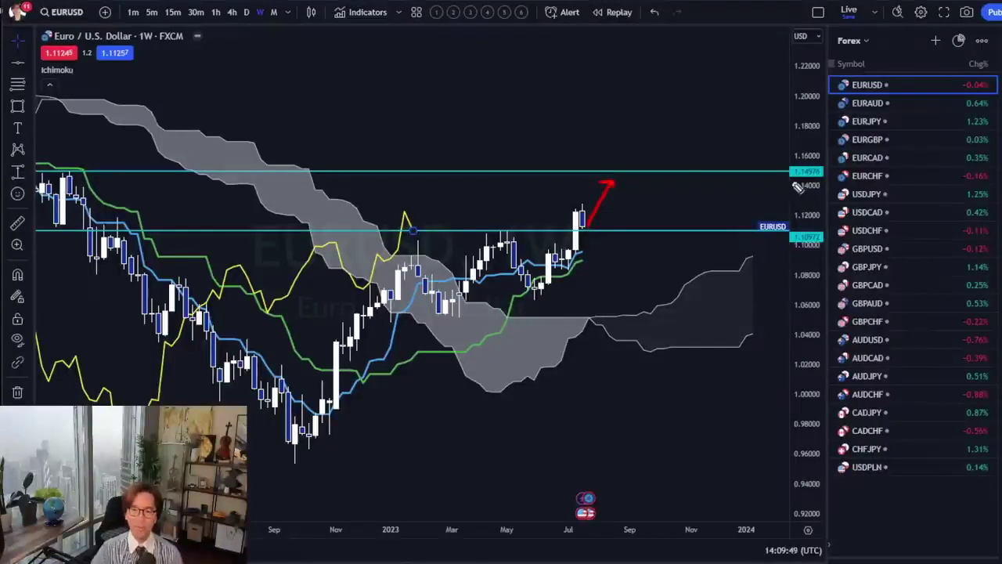
left_click_drag(786, 179, 844, 178)
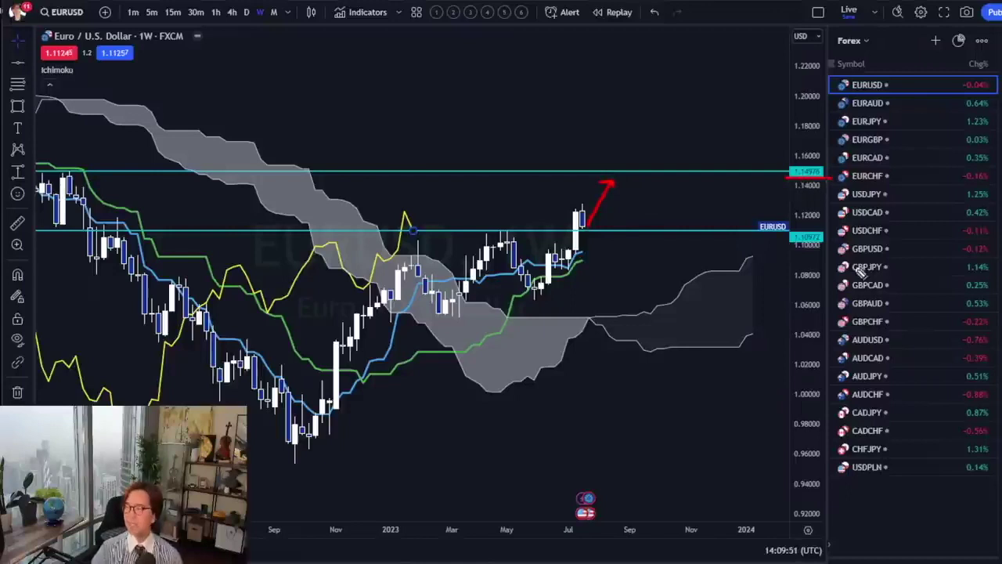